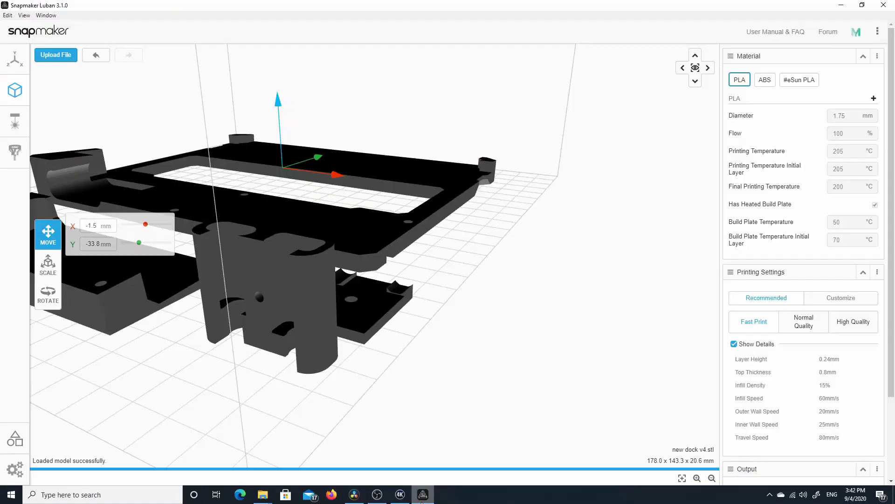
Step: Orbit around the new dock v4 parts: top-down, side-on, low side, elevated, then underneath
{"action": "left_click_drag", "start_coordinate": [461, 361], "coordinate": [538, 144]}
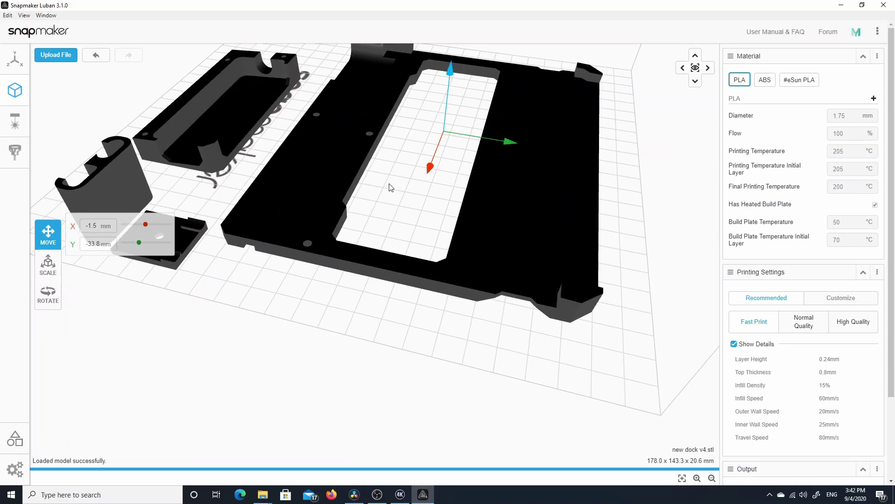
{"action": "left_click_drag", "start_coordinate": [402, 217], "coordinate": [419, 125]}
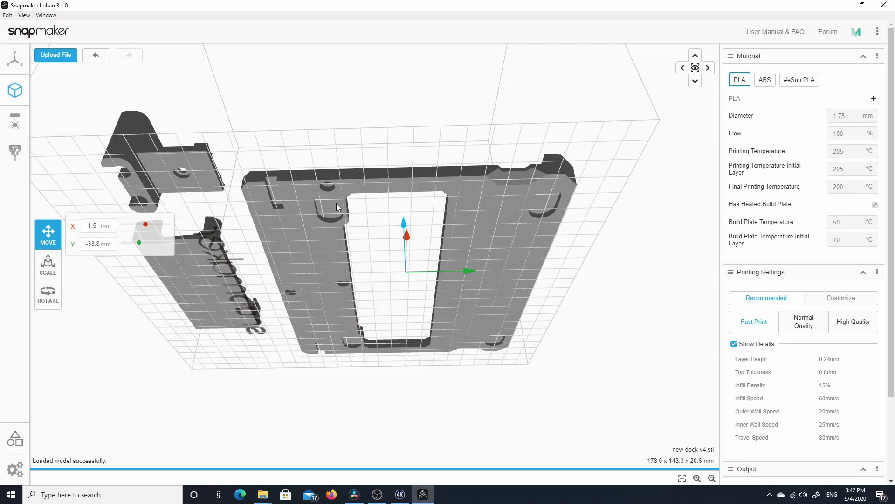
{"action": "mouse_move", "coordinate": [384, 117]}
{"action": "left_mouse_down"}
{"action": "mouse_move", "coordinate": [350, 220]}
{"action": "mouse_move", "coordinate": [267, 124]}
{"action": "left_mouse_up"}
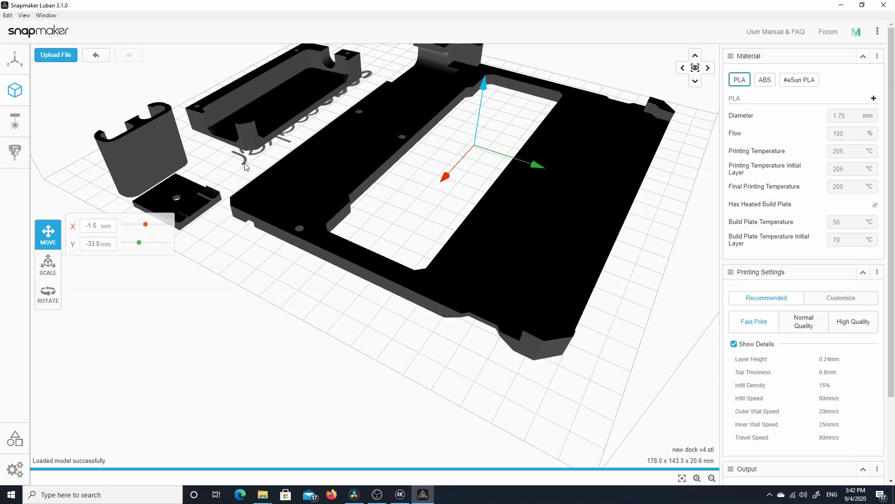
{"action": "mouse_move", "coordinate": [214, 179]}
{"action": "left_mouse_down"}
{"action": "mouse_move", "coordinate": [357, 140]}
{"action": "mouse_move", "coordinate": [394, 196]}
{"action": "left_mouse_up"}
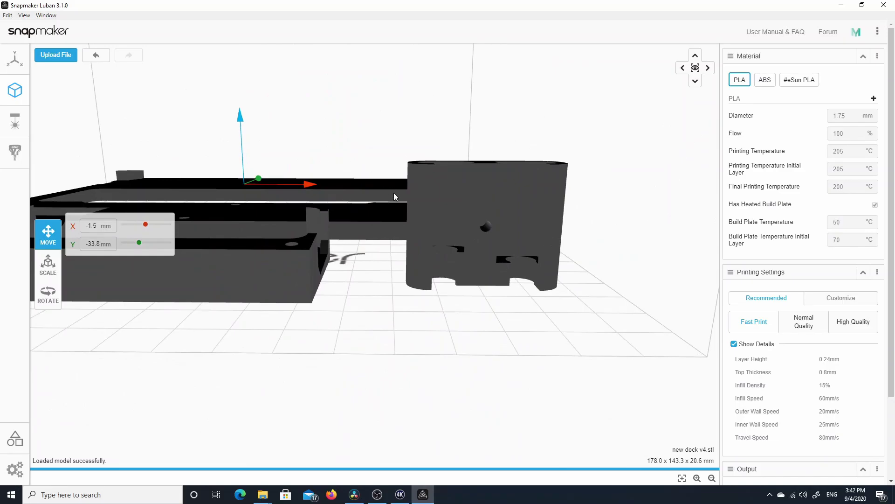
{"action": "left_click_drag", "start_coordinate": [517, 144], "coordinate": [479, 162]}
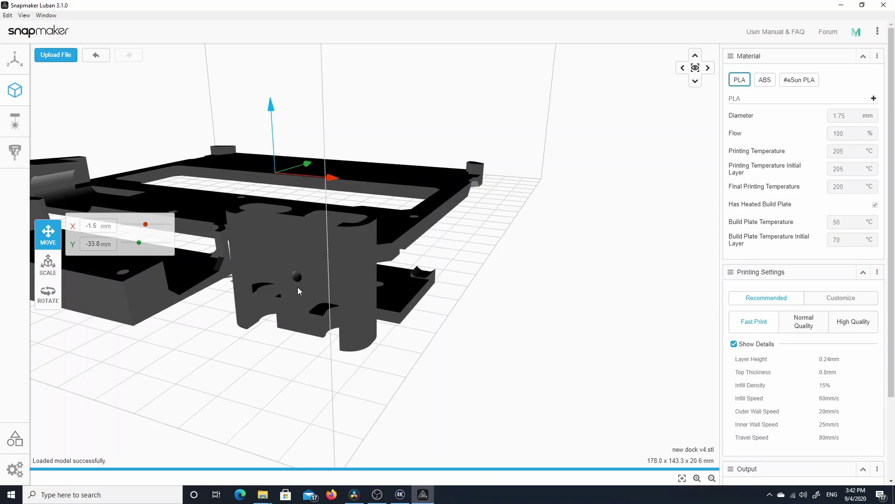
{"action": "left_click_drag", "start_coordinate": [431, 287], "coordinate": [332, 280]}
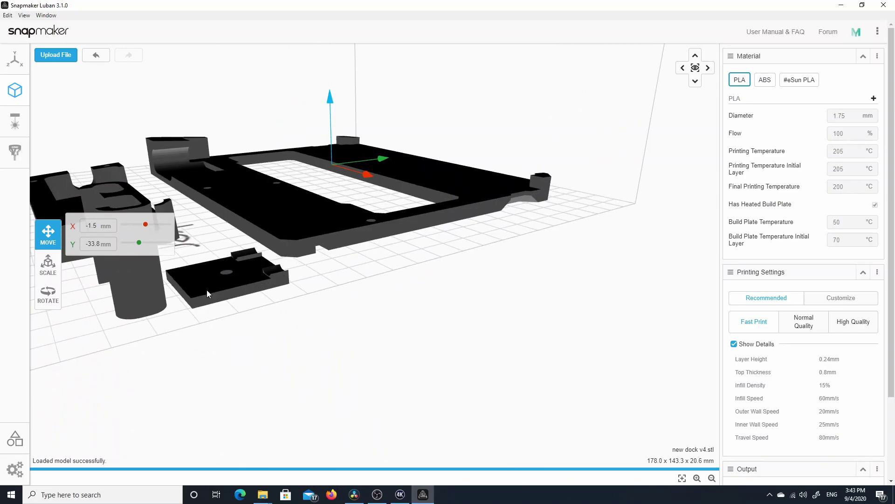
{"action": "left_click_drag", "start_coordinate": [240, 283], "coordinate": [339, 186]}
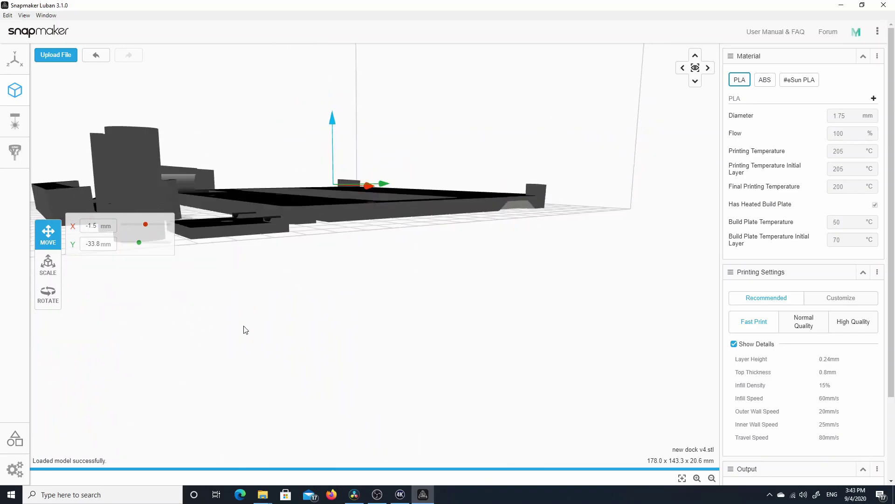